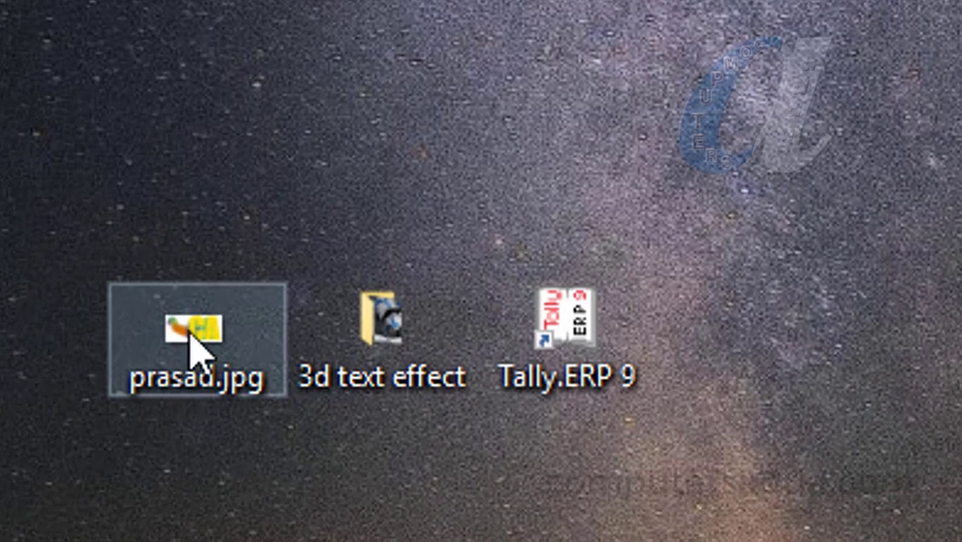
Step: Rename the desktop image file prasad.jpg to ravi.jpg
click(353, 305)
click(563, 324)
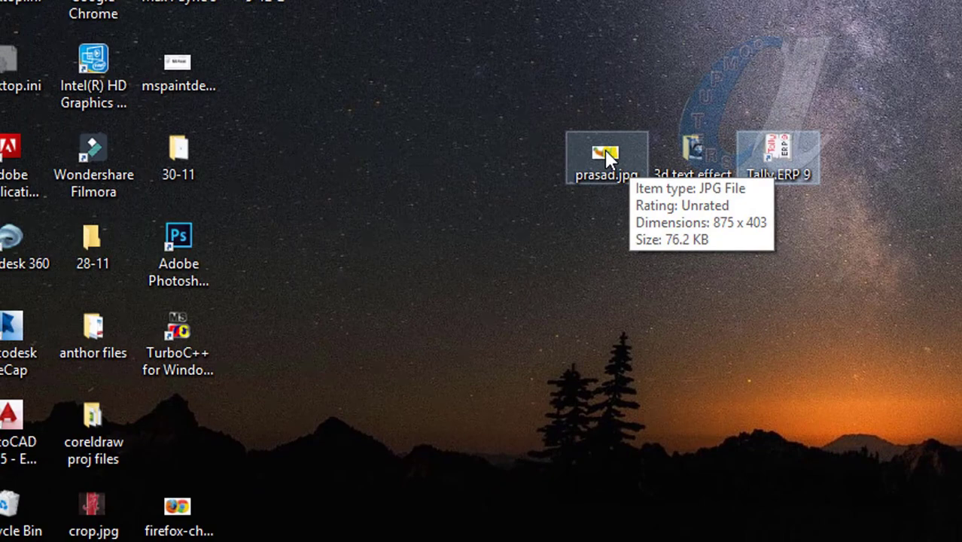
right_click(608, 157)
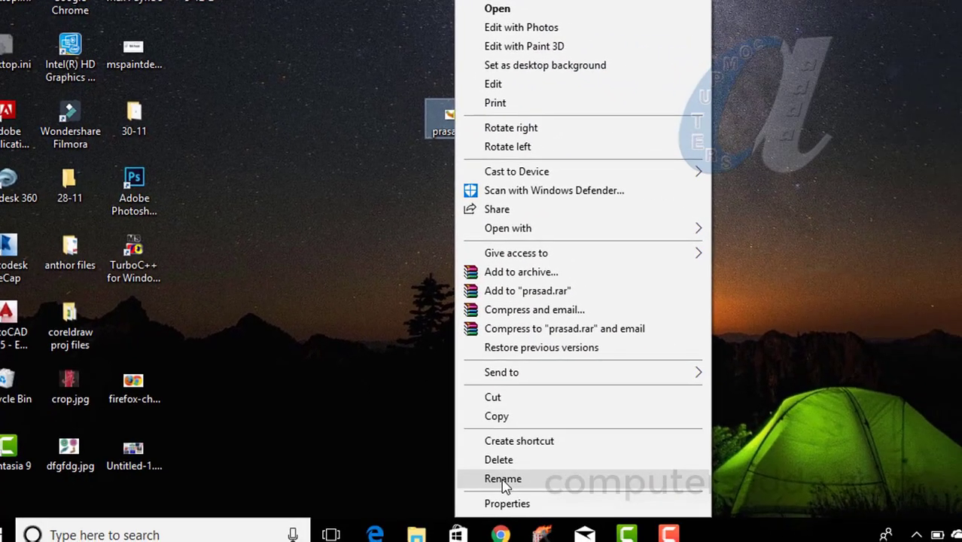
click(503, 482)
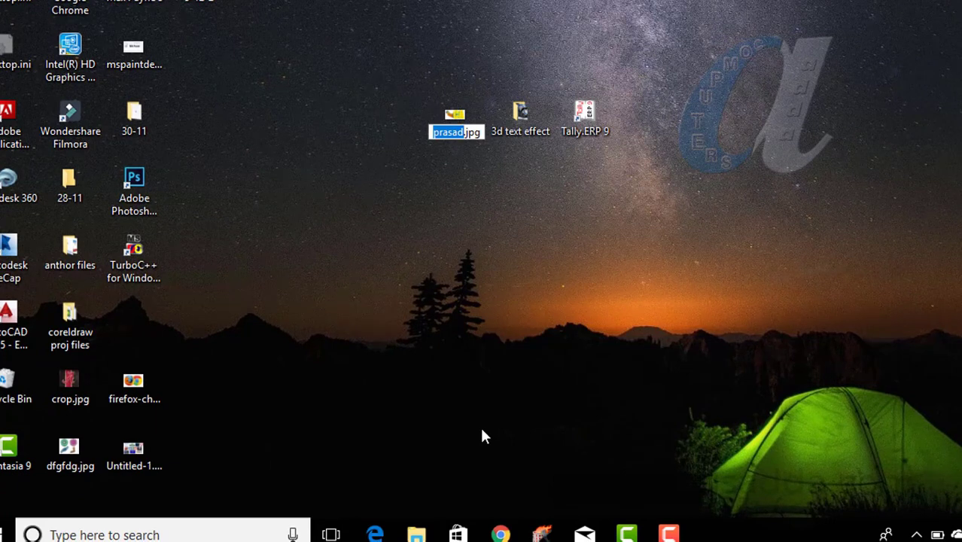
text(ravi)
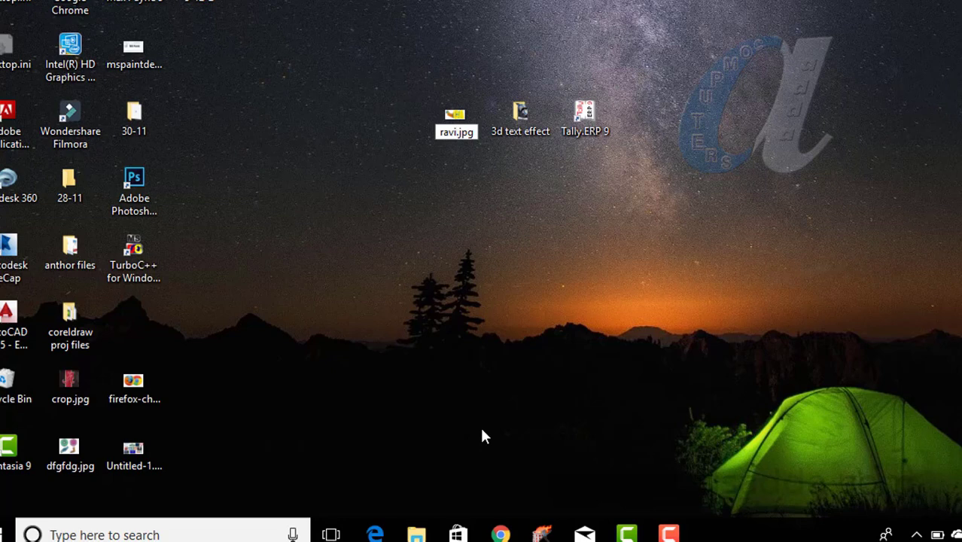
key(Return)
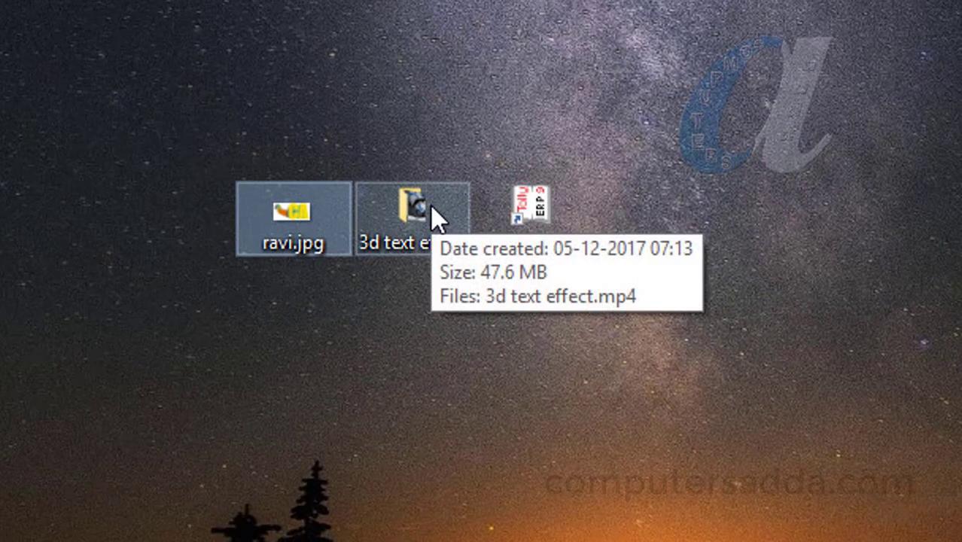
Step: Rename the desktop folder "3d text effect" to "text effect"
click(430, 207)
key(F2)
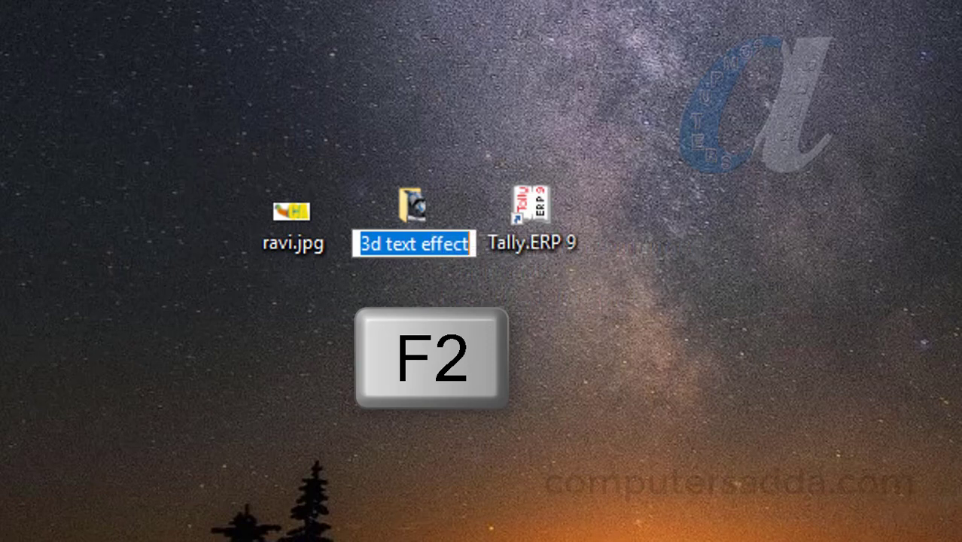
text(text e)
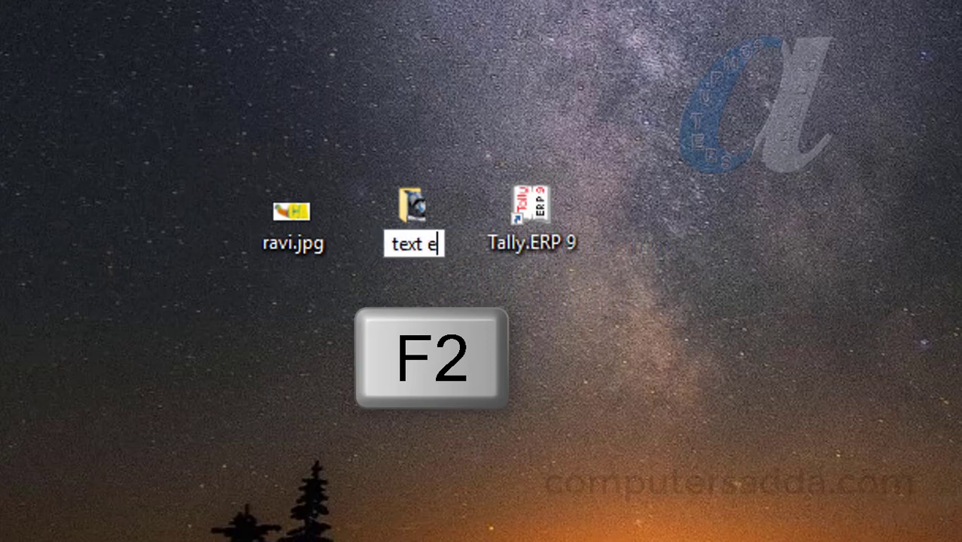
text(ffect)
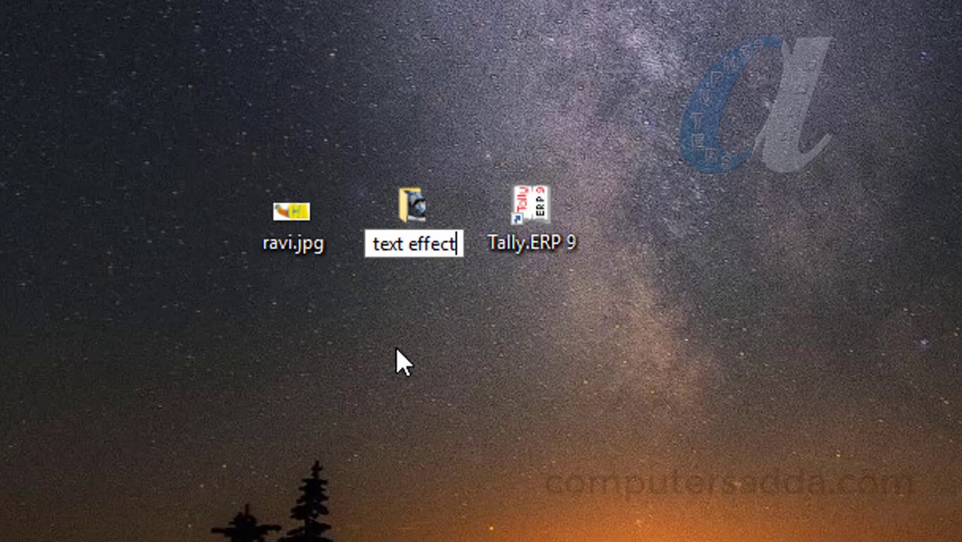
key(Return)
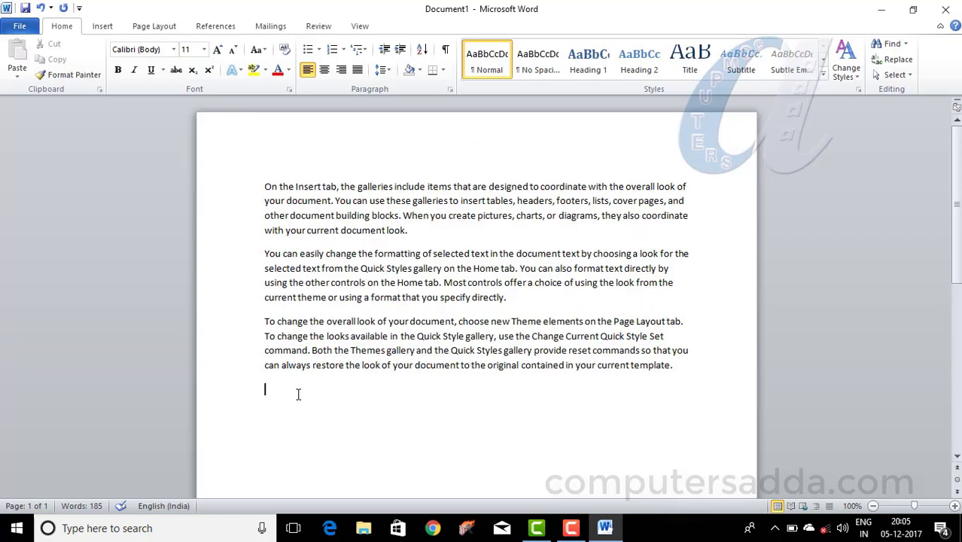
Step: Show the print preview of the Word document and return to the editing view
key(F2)
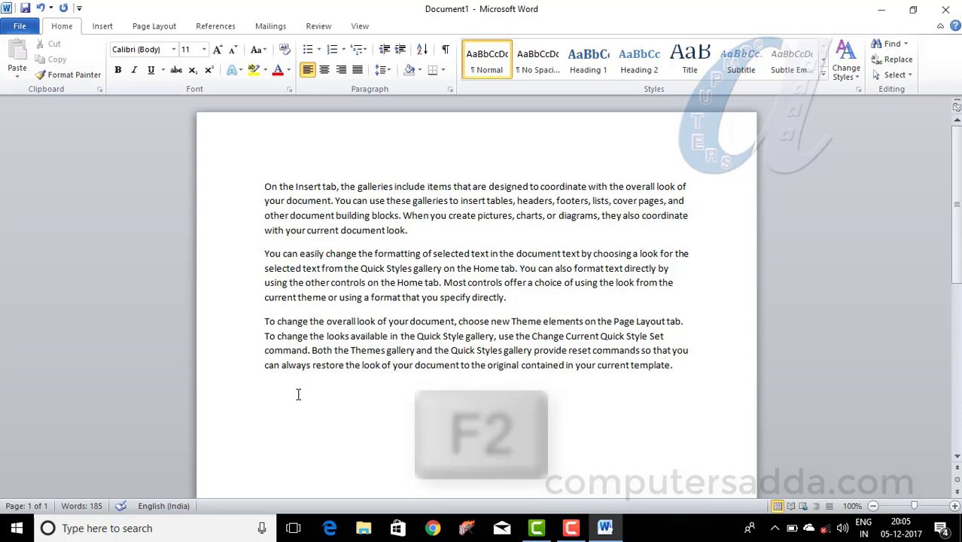
key(ctrl+F2)
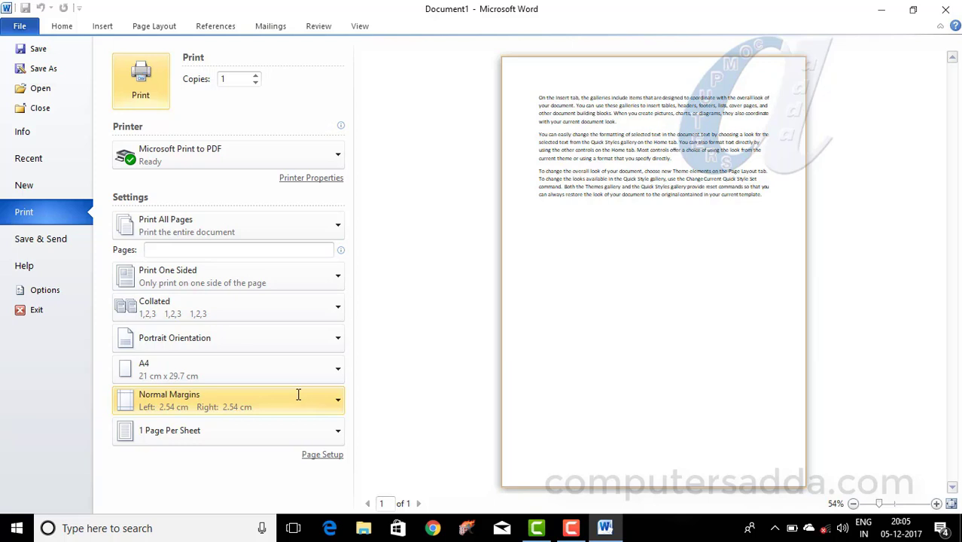
key(Escape)
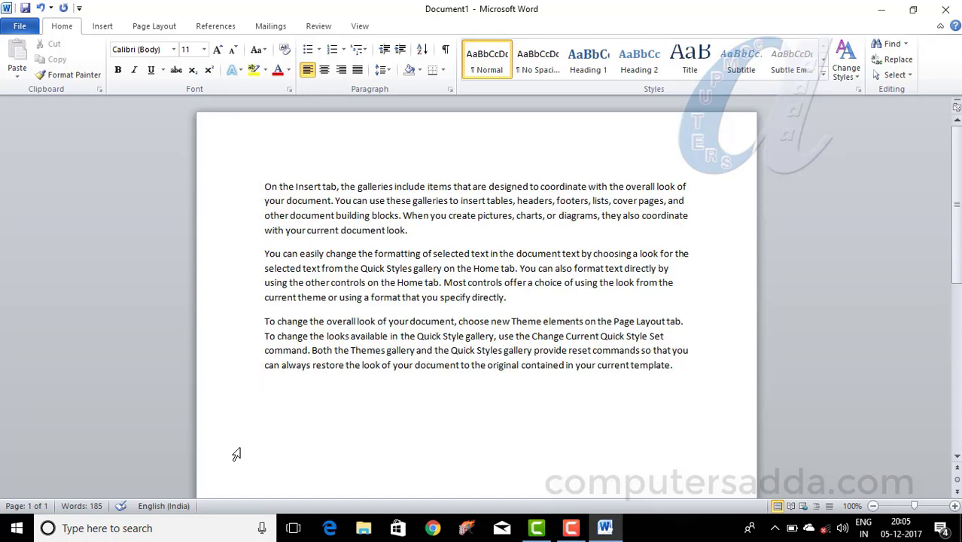
Step: Bring up the dialog for opening an existing document and cancel it without choosing a file
click(19, 27)
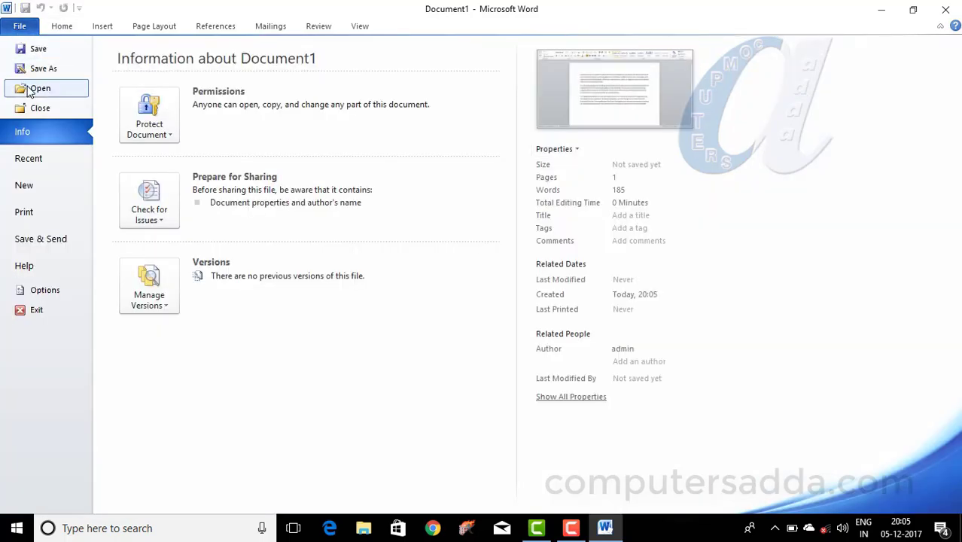
click(22, 28)
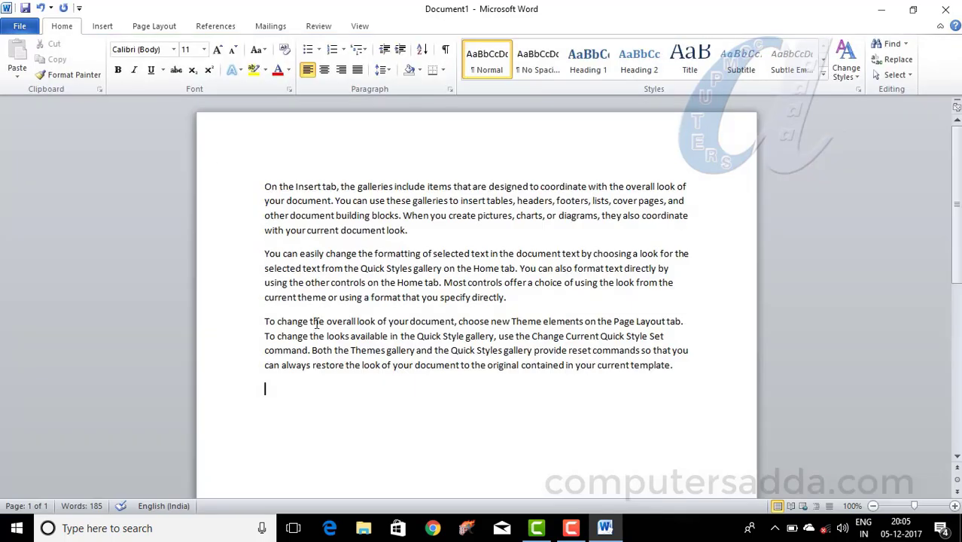
key(ctrl+o)
key(ctrl+alt+F2)
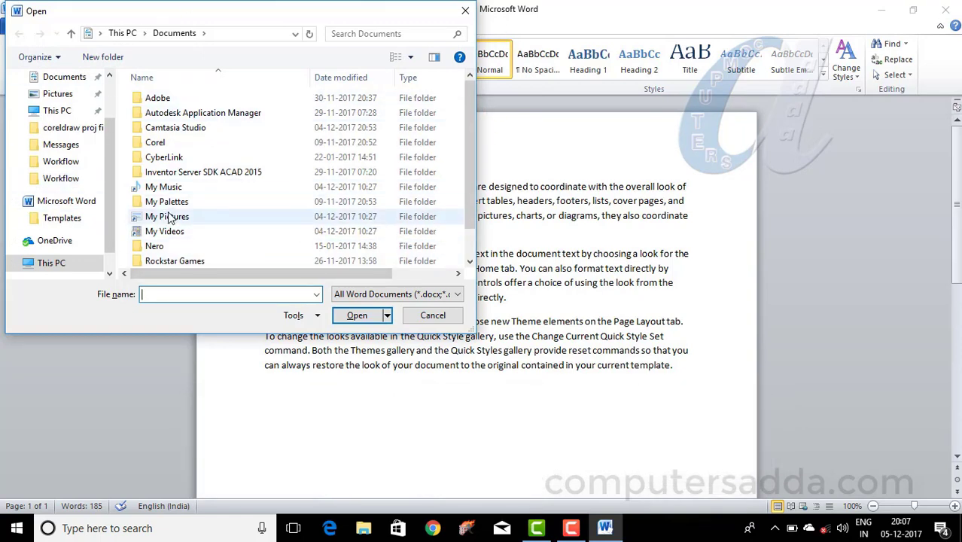
click(433, 316)
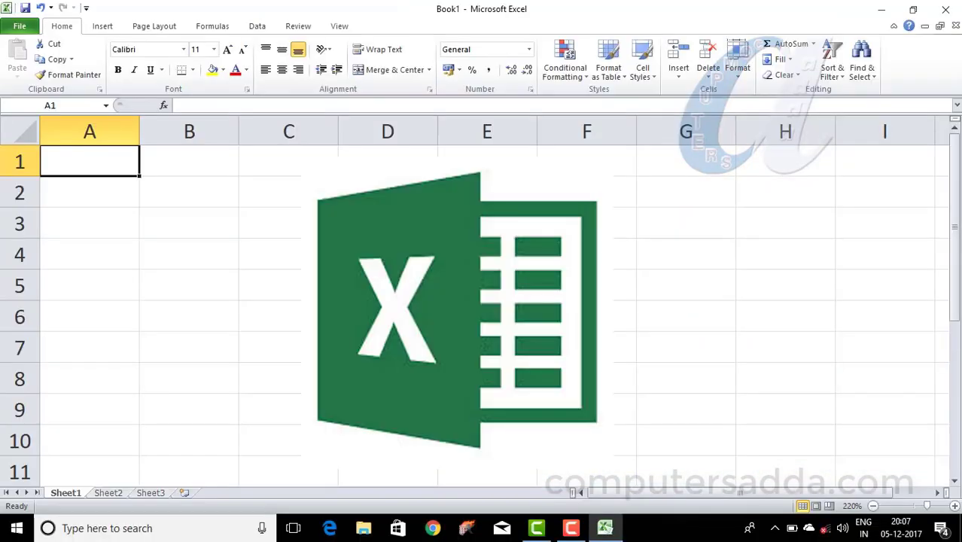
Step: Select the empty cell D3 on Sheet1 and put it into in-cell editing
click(275, 366)
click(455, 368)
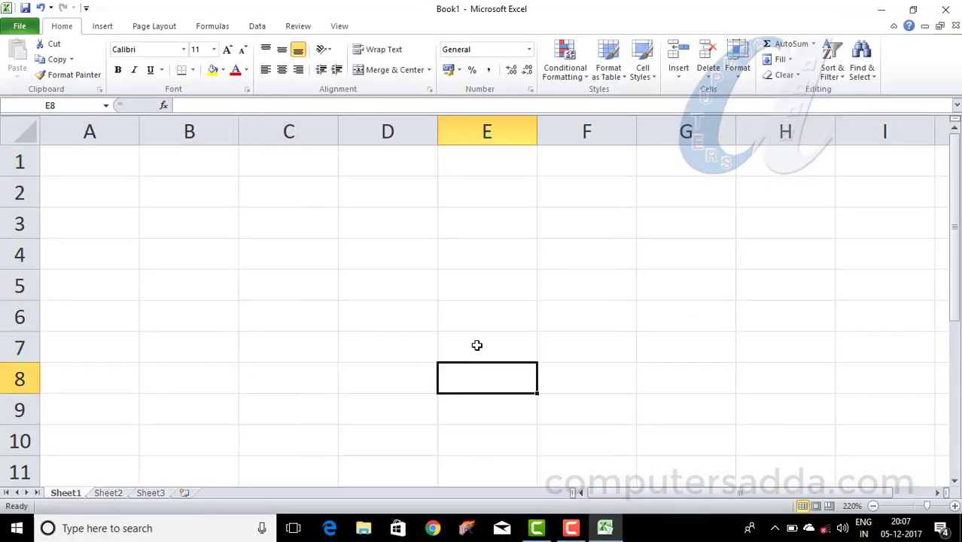
click(494, 274)
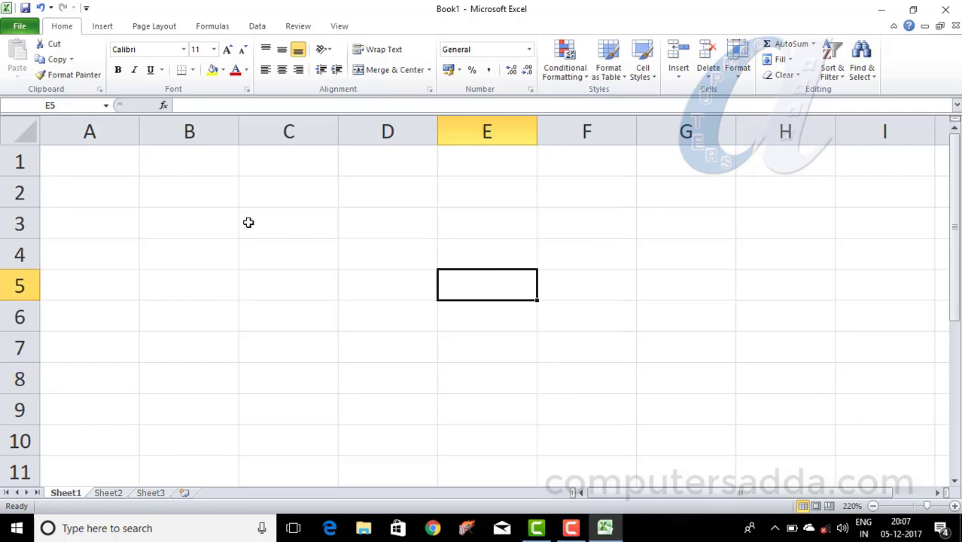
click(291, 220)
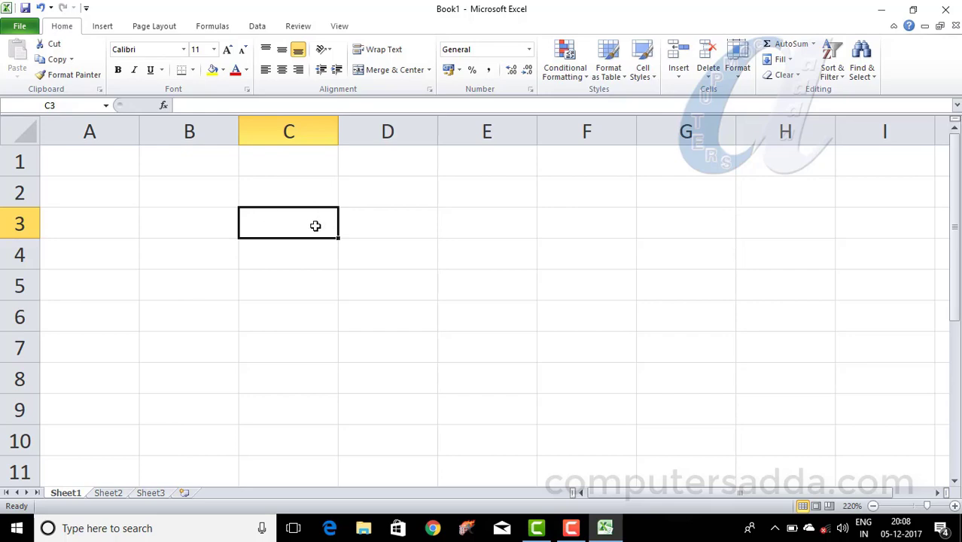
click(378, 223)
double_click(354, 248)
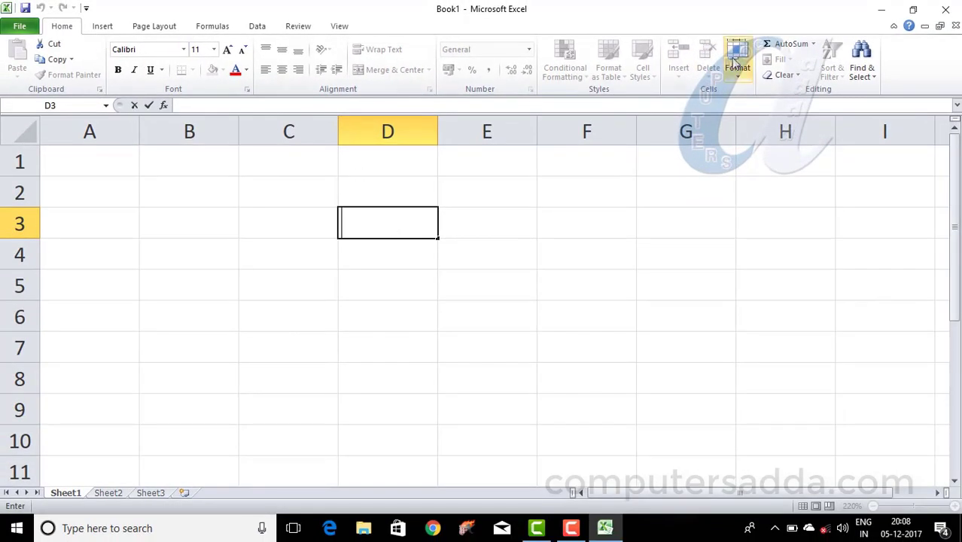
click(112, 28)
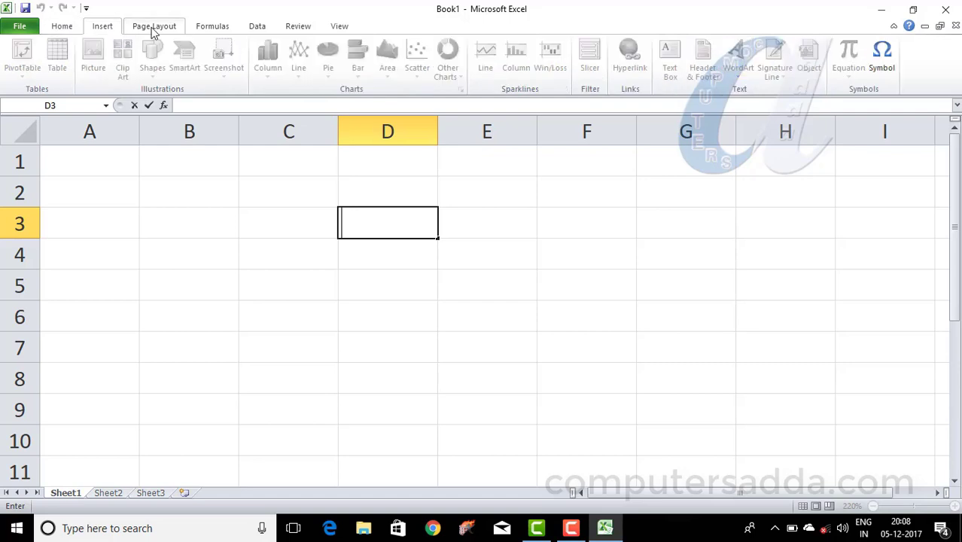
click(159, 27)
click(196, 27)
click(155, 28)
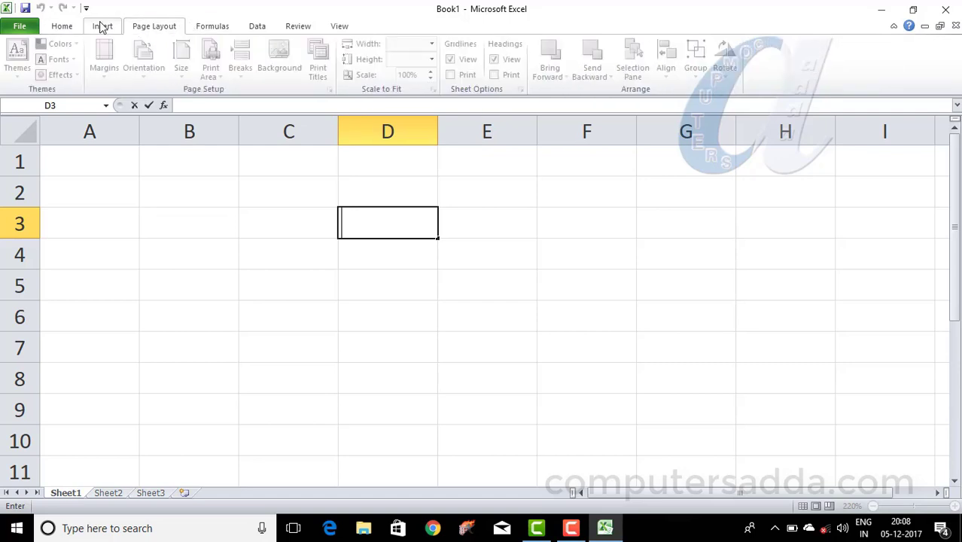
click(103, 27)
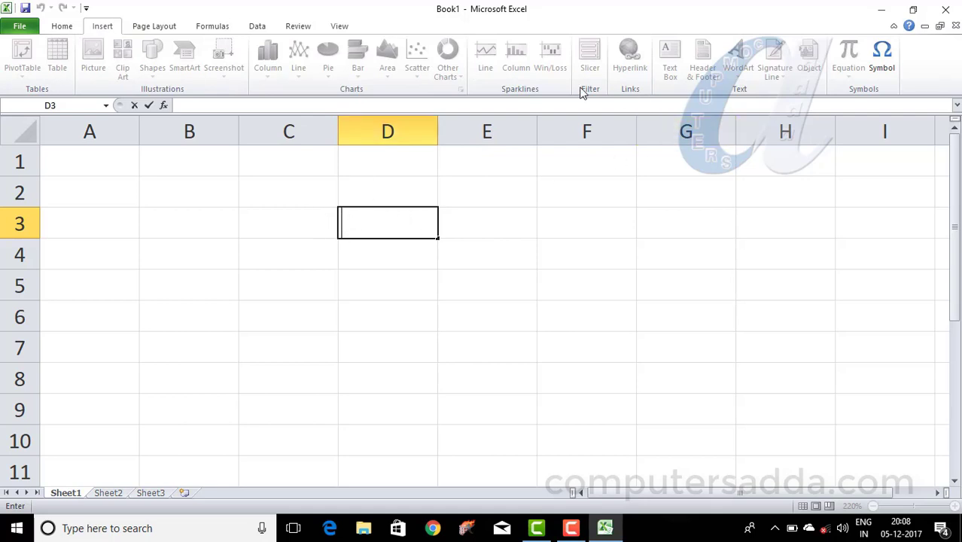
click(62, 27)
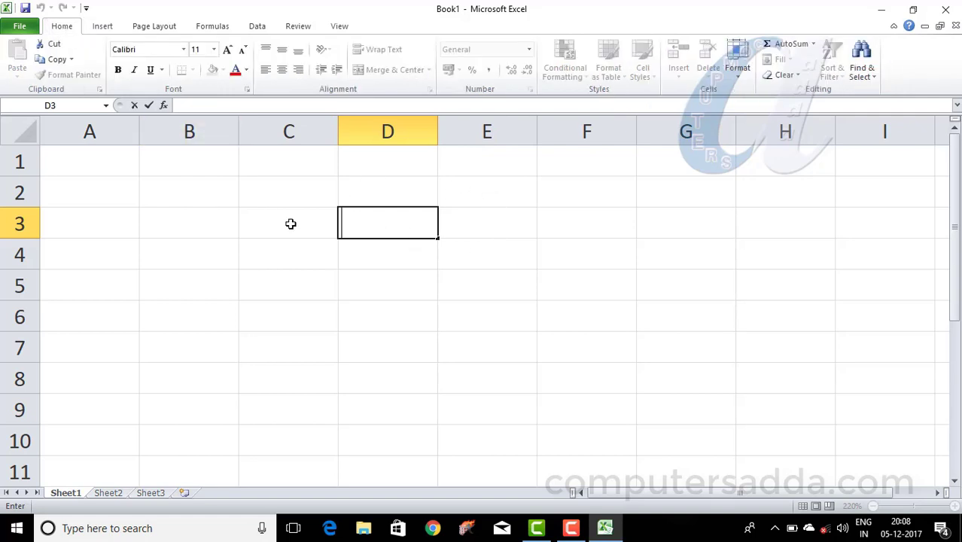
Step: Put the empty cell E5 into edit mode and leave it unchanged by selecting cell F6
click(471, 283)
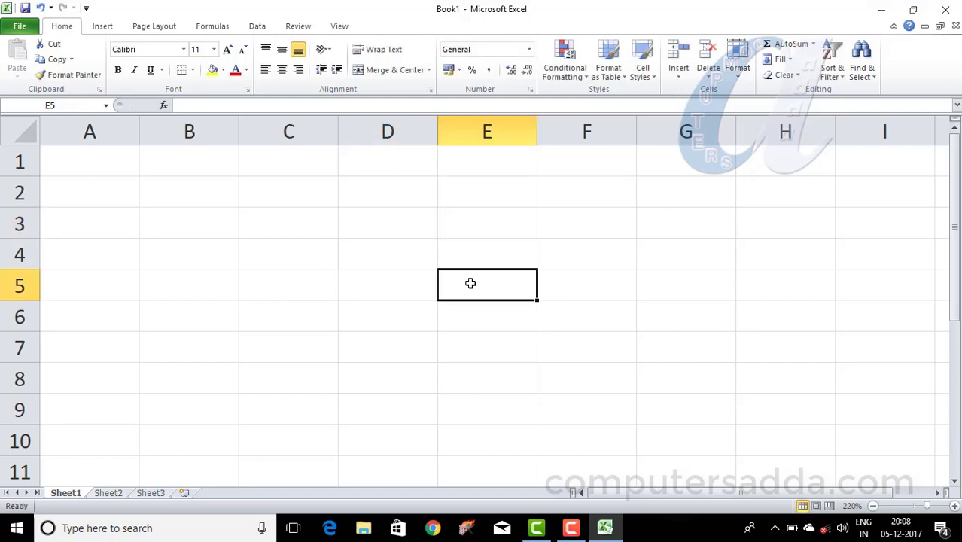
key(F2)
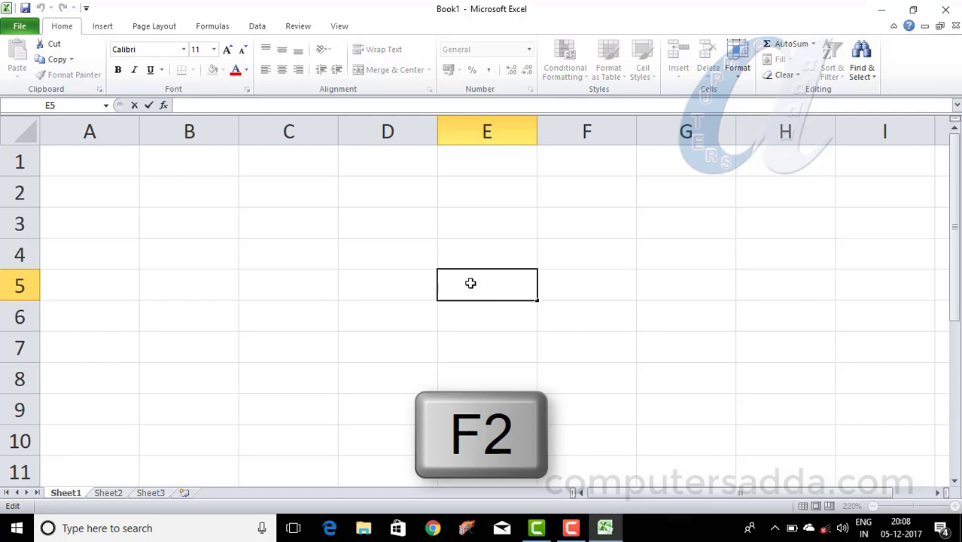
click(570, 326)
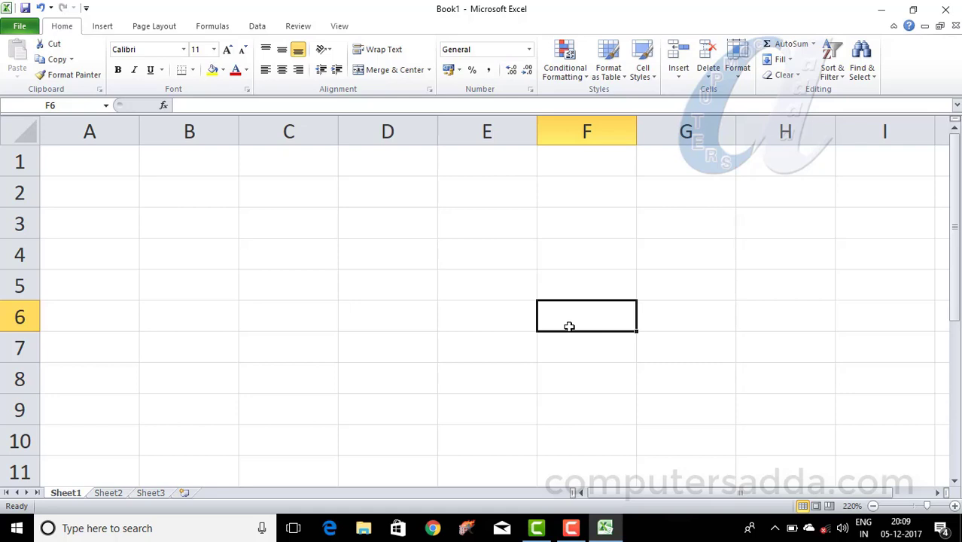
Step: Bring up the Save As dialog for the workbook, dismiss it without saving, and show the workbook's print preview
key(alt+F2)
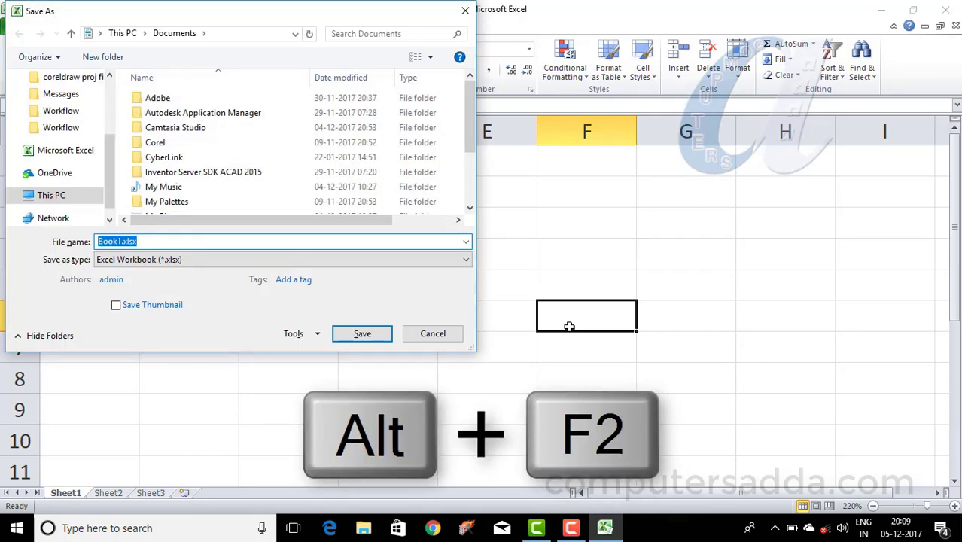
drag(31, 16, 130, 67)
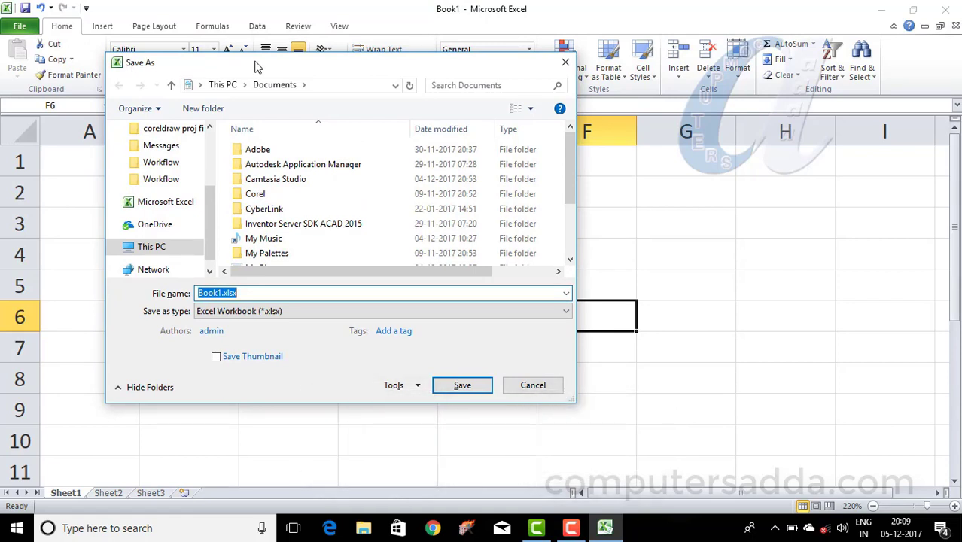
key(Escape)
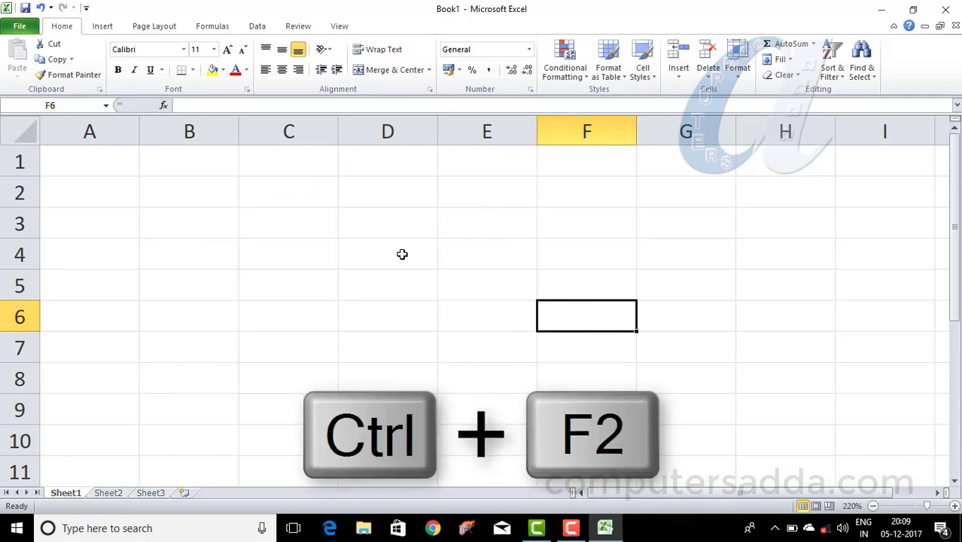
key(ctrl+F2)
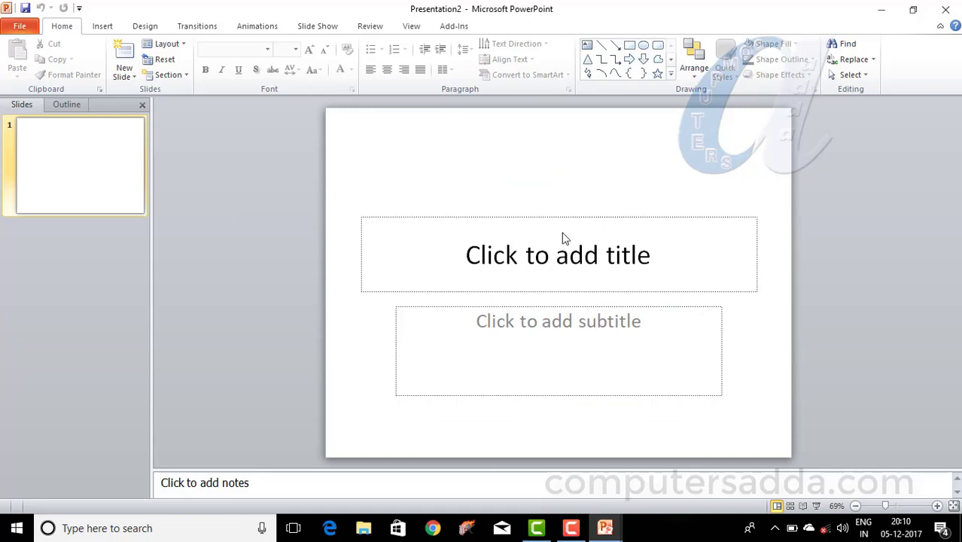
Step: Place the text cursor in the title placeholder of the first slide
click(518, 259)
click(516, 344)
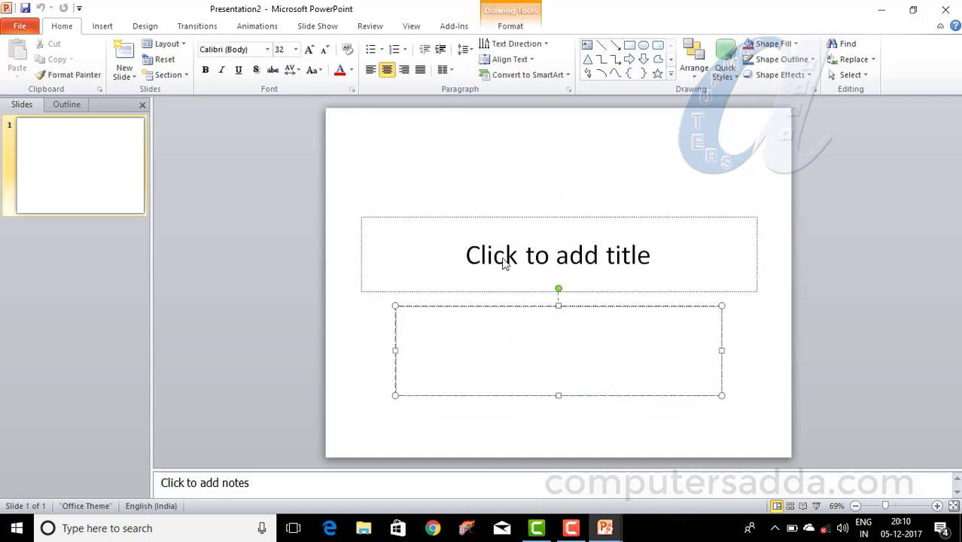
click(505, 262)
click(493, 314)
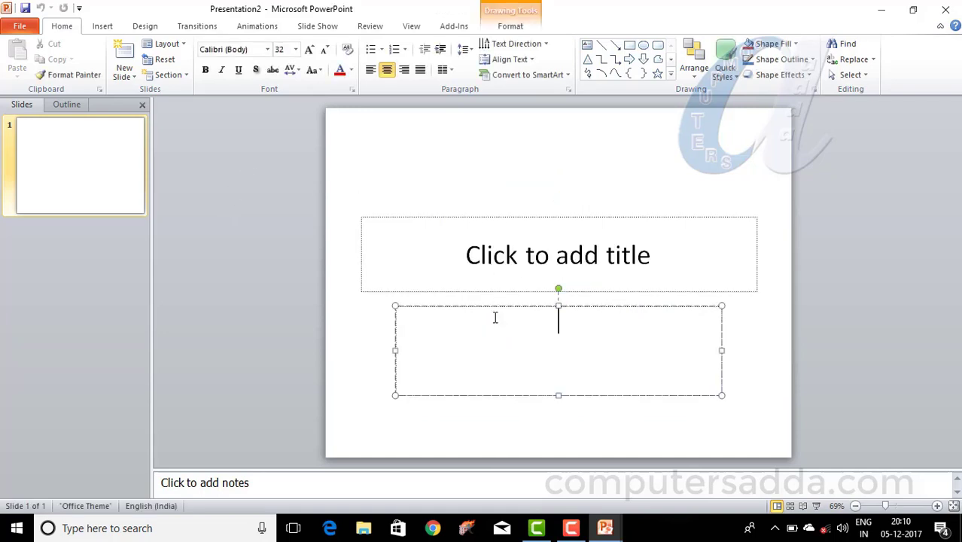
click(538, 253)
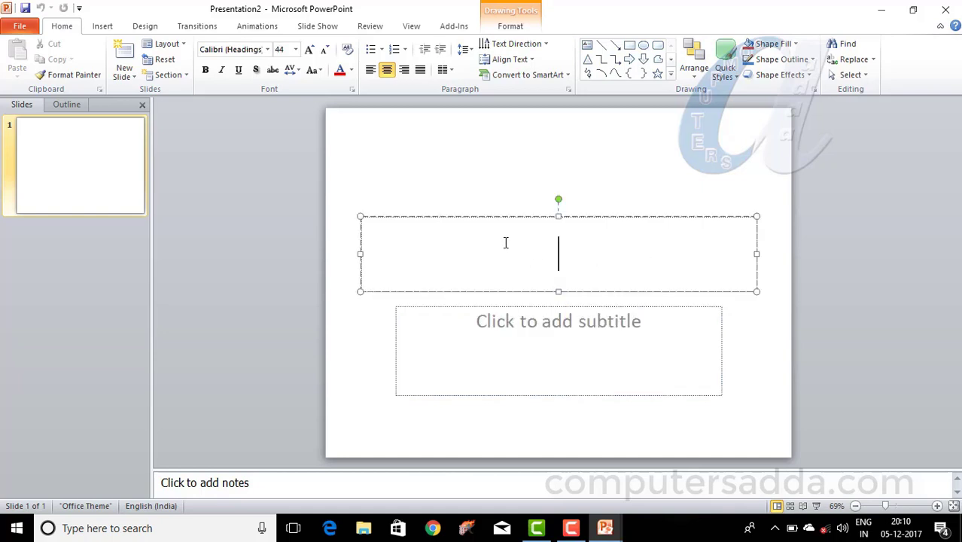
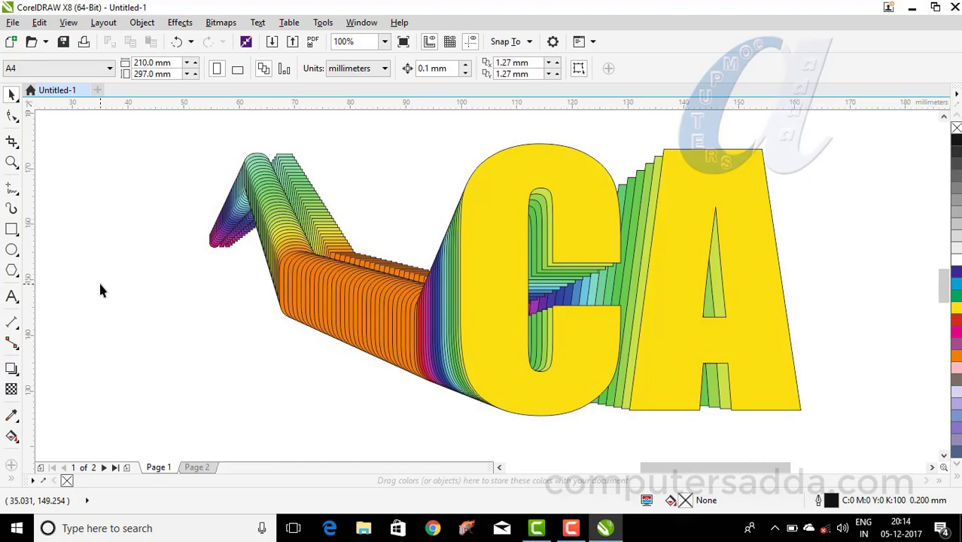
Step: Magnify the rainbow blend tail with a zoom marquee, zoom back out to 25%, and magnify the CA lettering
key(z)
drag(155, 126, 345, 283)
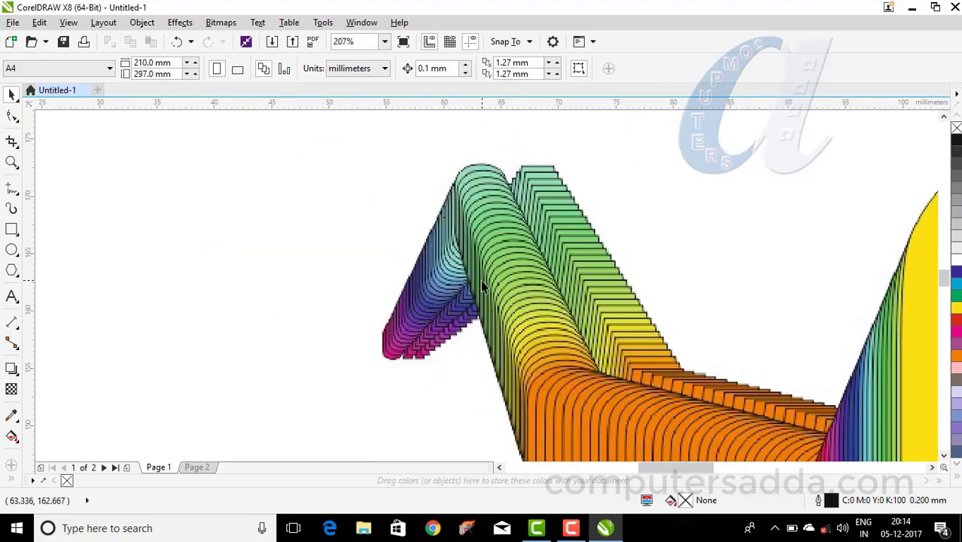
scroll(481, 279, down, 1)
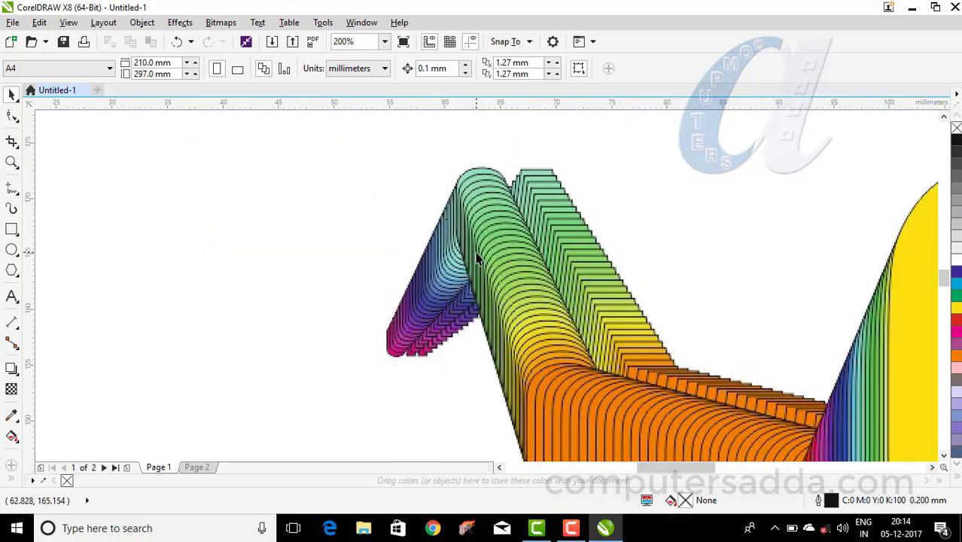
scroll(477, 259, down, 4)
scroll(488, 259, up, 4)
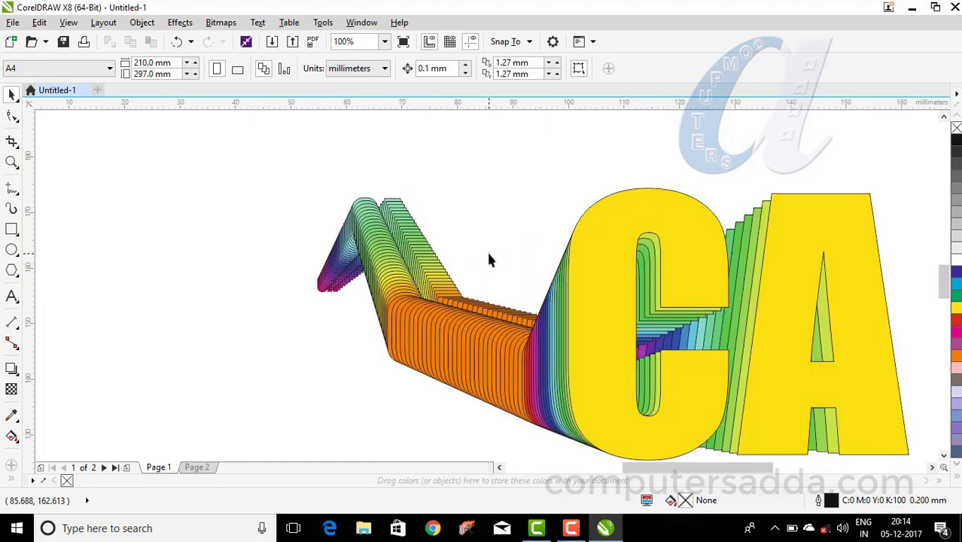
scroll(488, 259, down, 2)
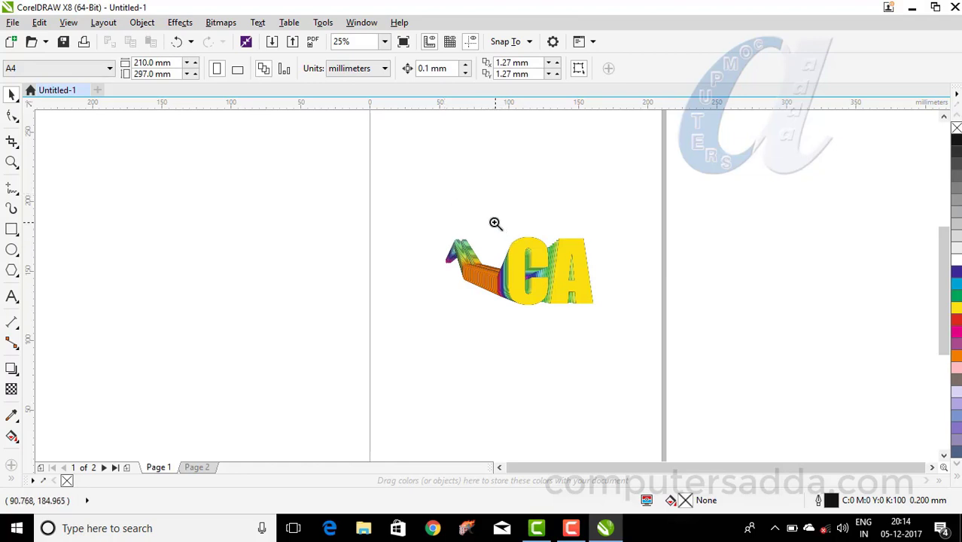
mouse_move(492, 220)
mouse_down()
mouse_move(552, 303)
mouse_move(616, 339)
mouse_up()
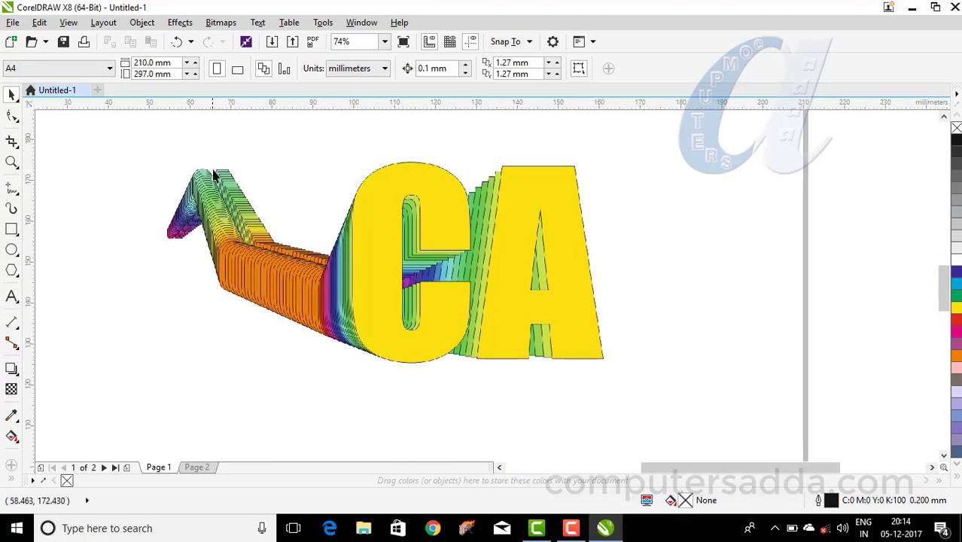
drag(326, 154, 494, 269)
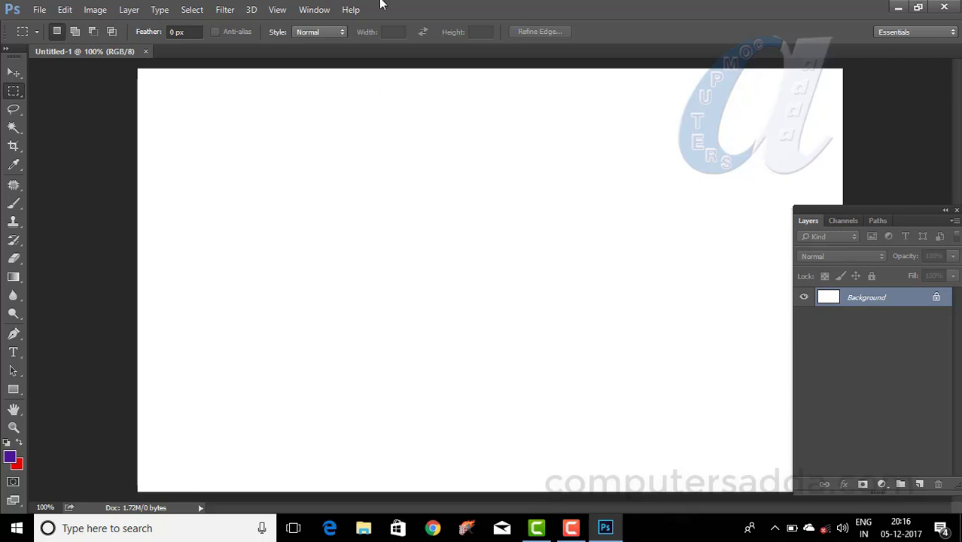
Step: In Photoshop, fill a rectangular marquee selection in the middle of the canvas with the background color and deselect it
right_click(11, 96)
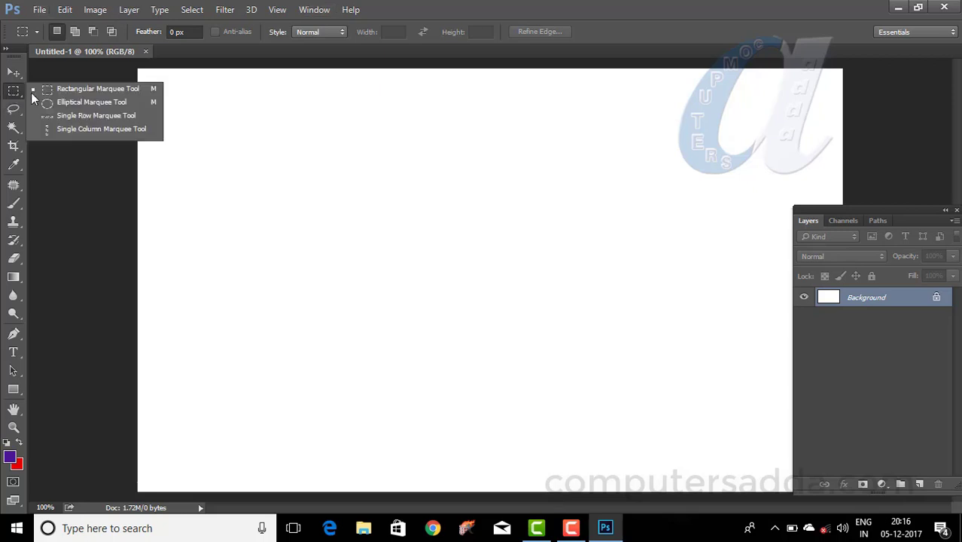
click(97, 91)
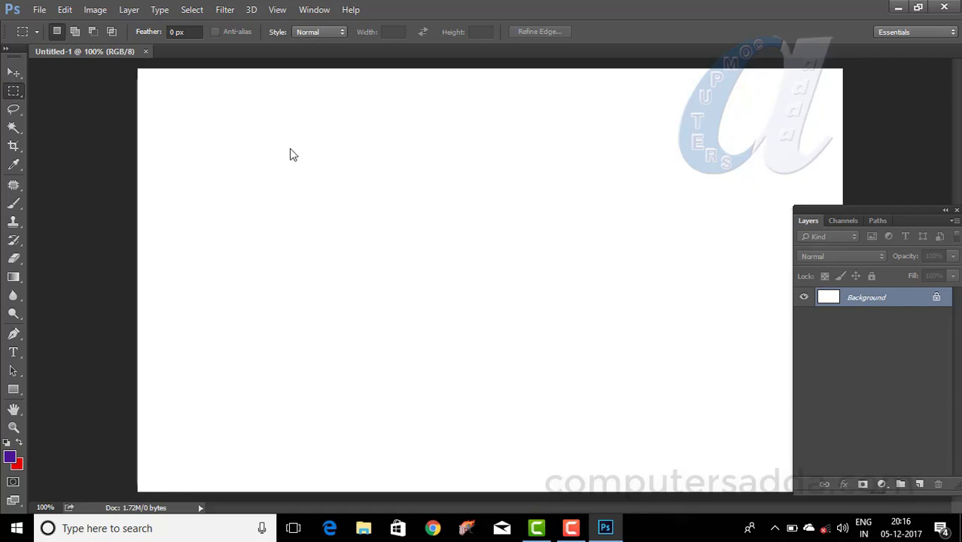
drag(290, 150, 547, 413)
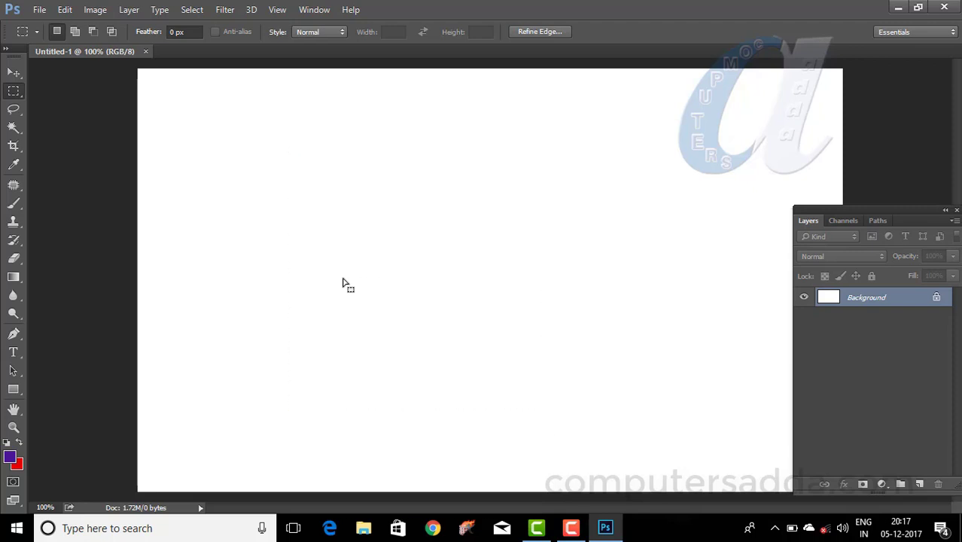
key(ctrl+BackSpace)
key(ctrl+d)
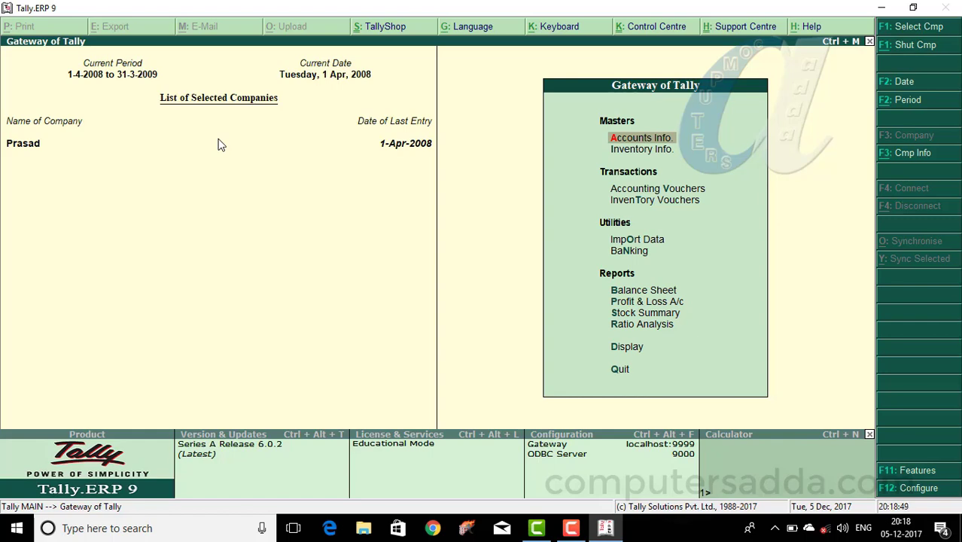
Step: In Tally.ERP 9, bring up the voucher date prompt for a new payment voucher and return to the gateway without changing it
key(v)
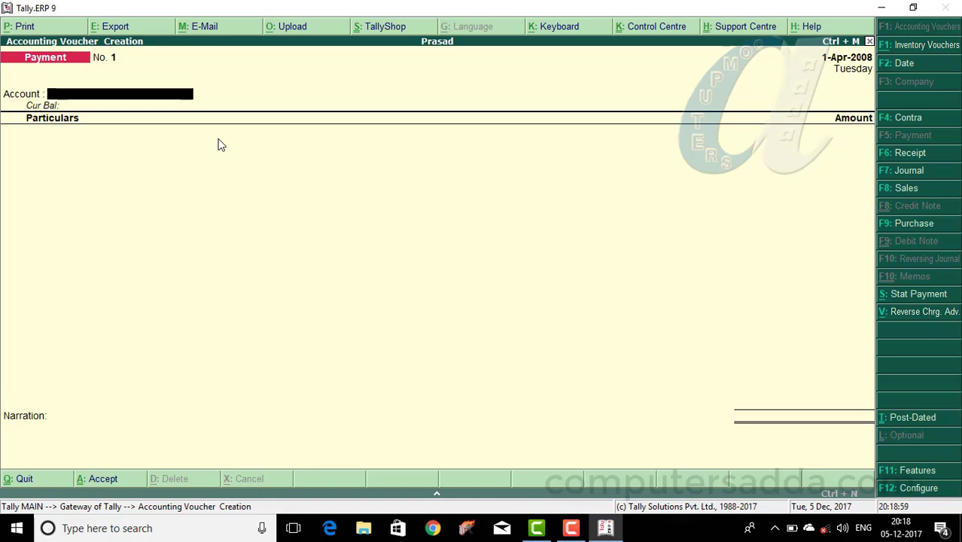
key(F2)
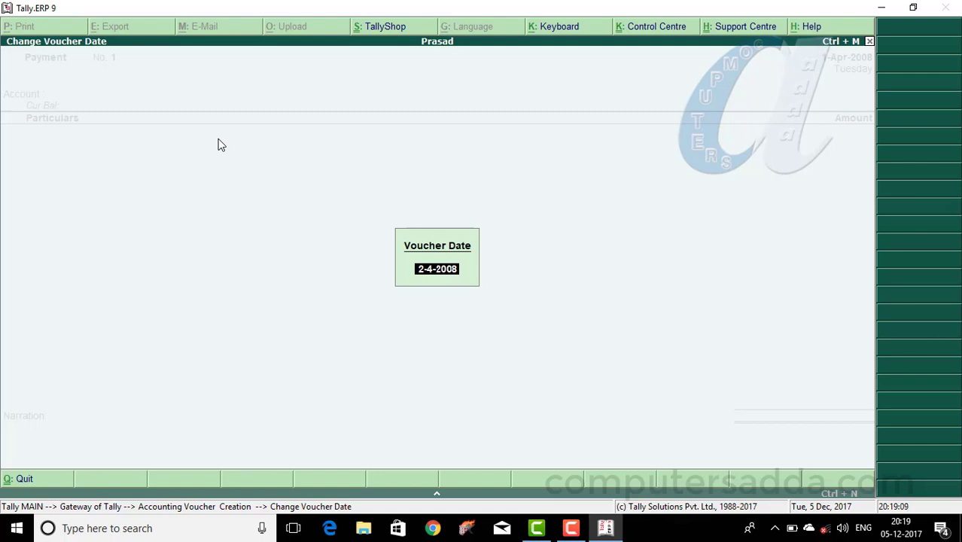
key(Escape)
key(Escape)
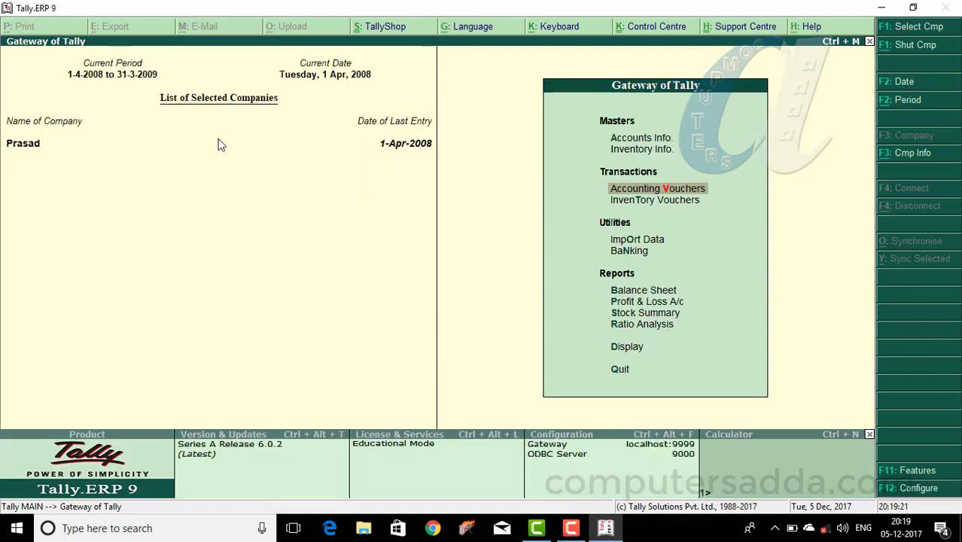
Step: Bring up the prompt for changing the current period from the Gateway of Tally
key(alt+F2)
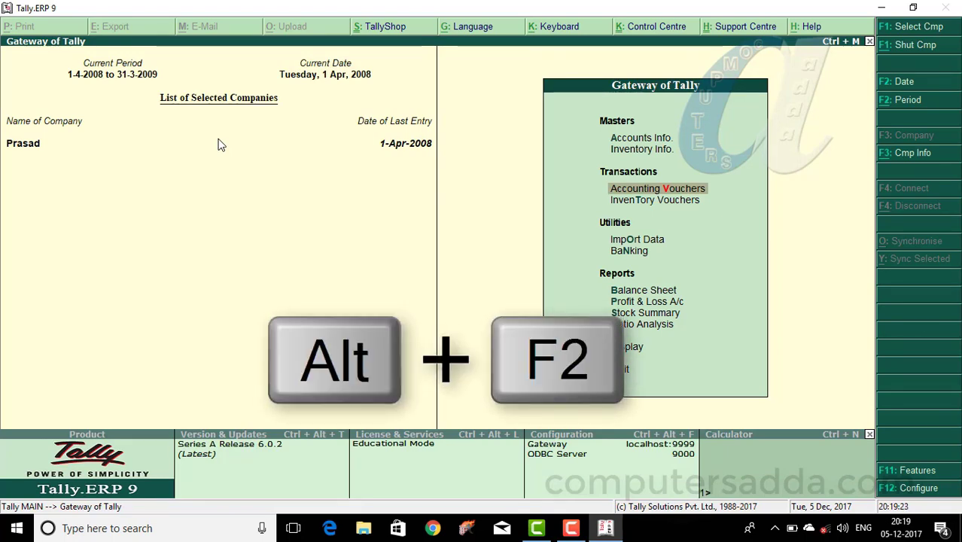
key(alt+F2)
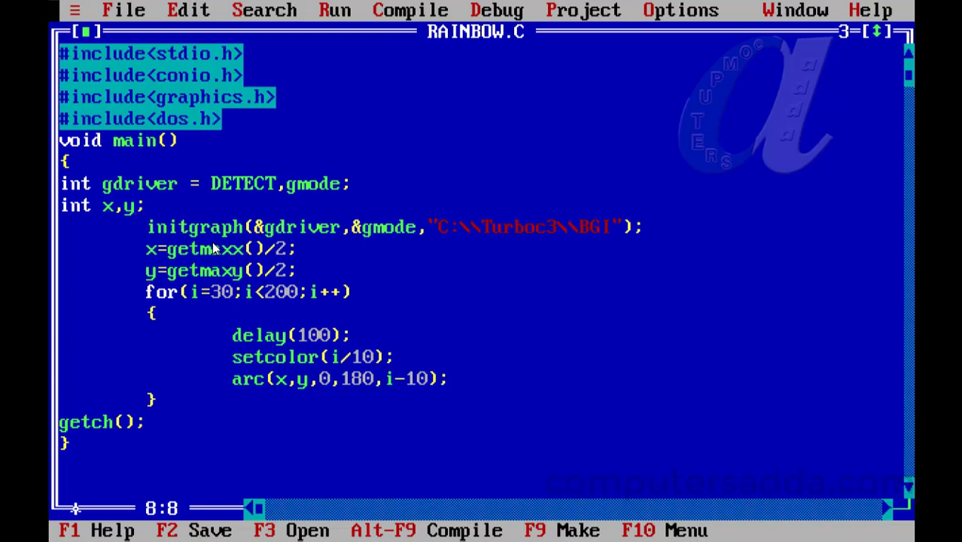
Step: In the Turbo C editor, check the file commands and choose Save As for RAINBOW.C
click(123, 10)
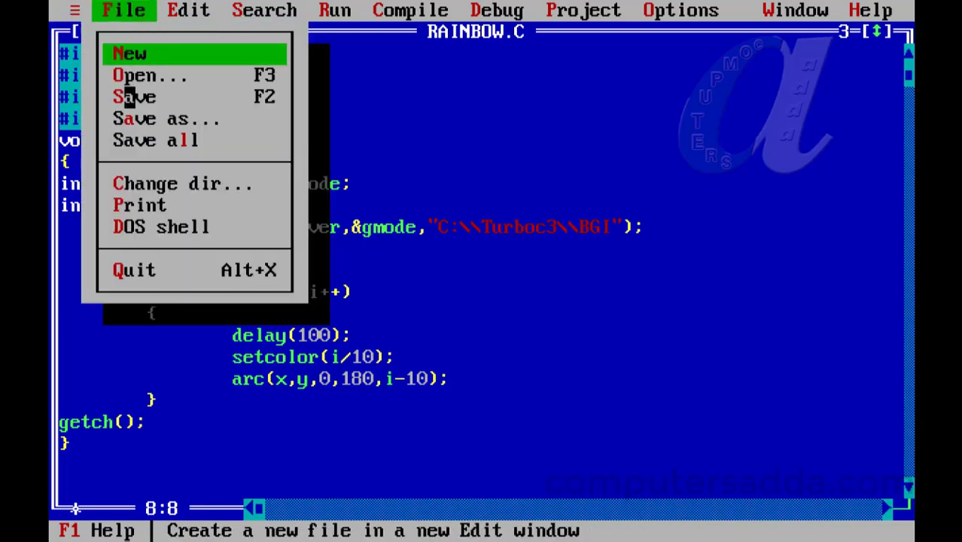
click(442, 120)
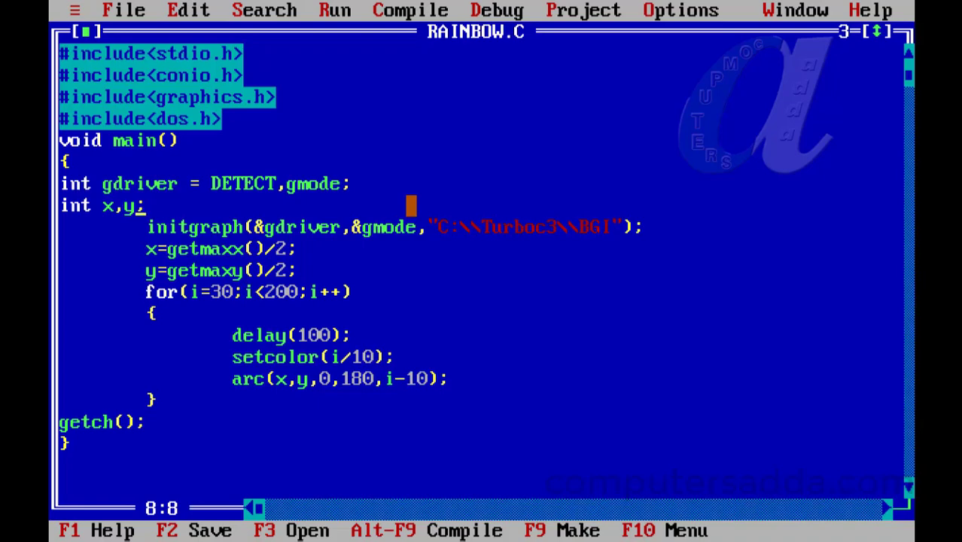
click(109, 11)
click(129, 119)
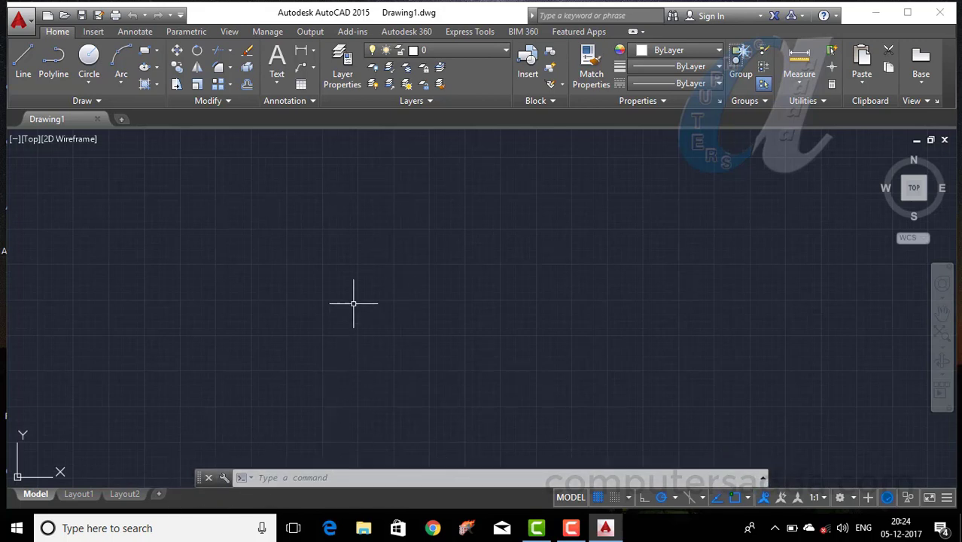
Step: In AutoCAD, show the command history, and start a LINE with its first point near the middle of the drawing area
key(F2)
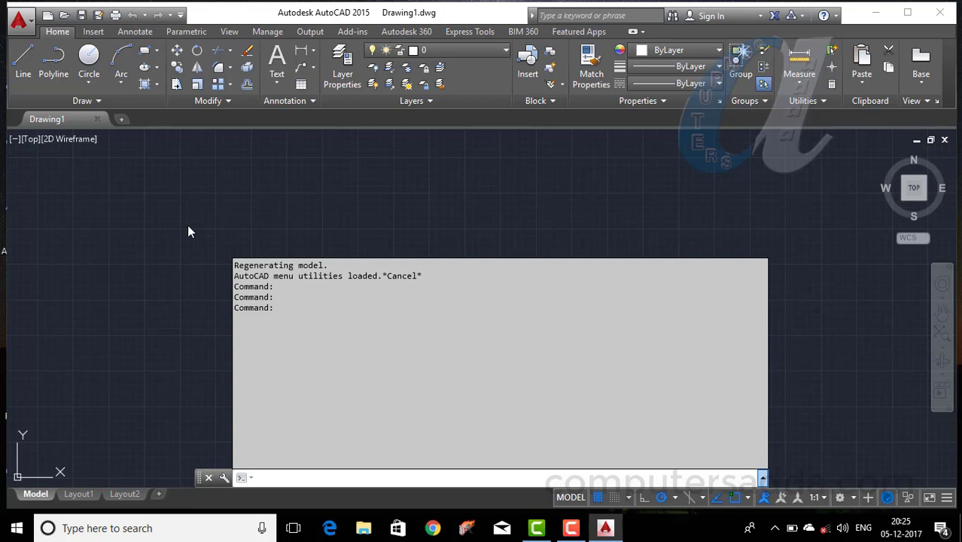
text(1)
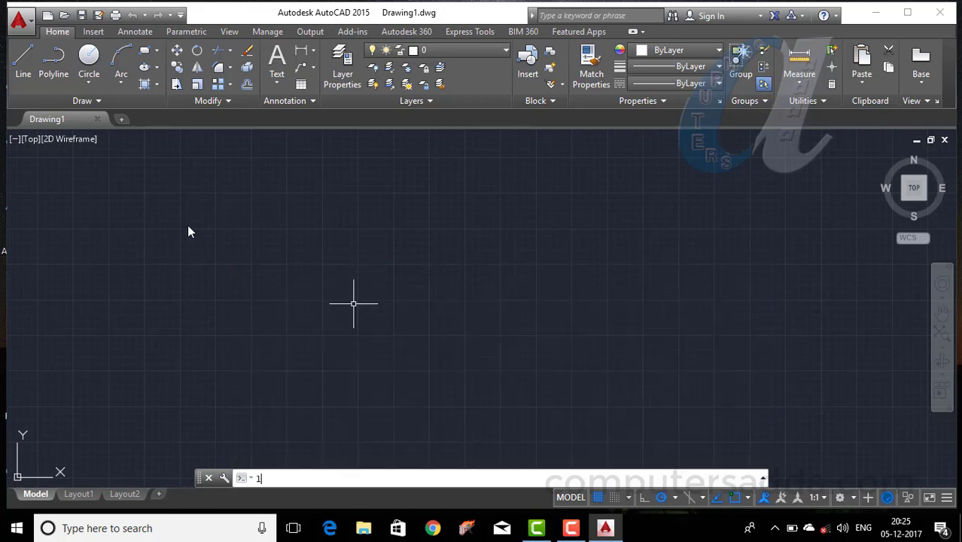
key(Return)
click(391, 315)
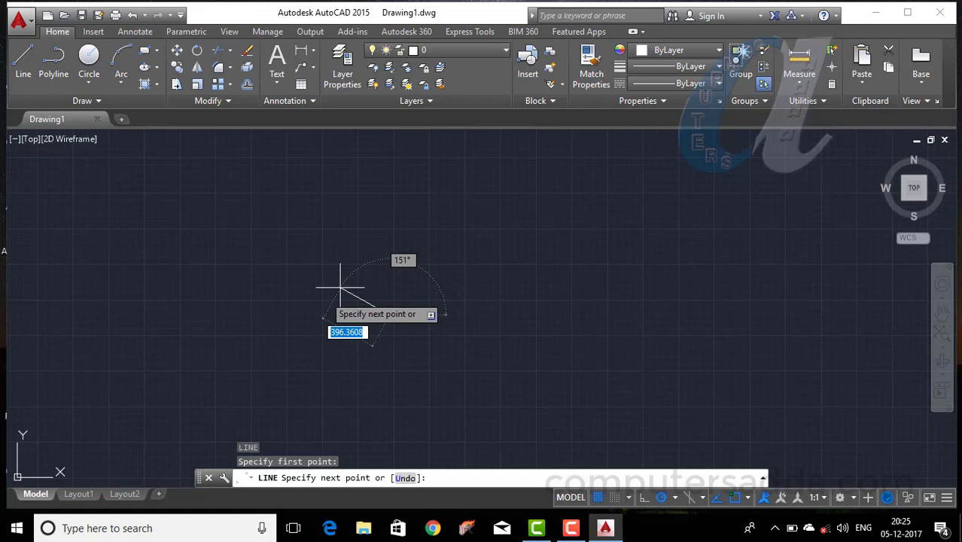
Step: Show the command history for the active LINE command, hide it, and show it again
key(F2)
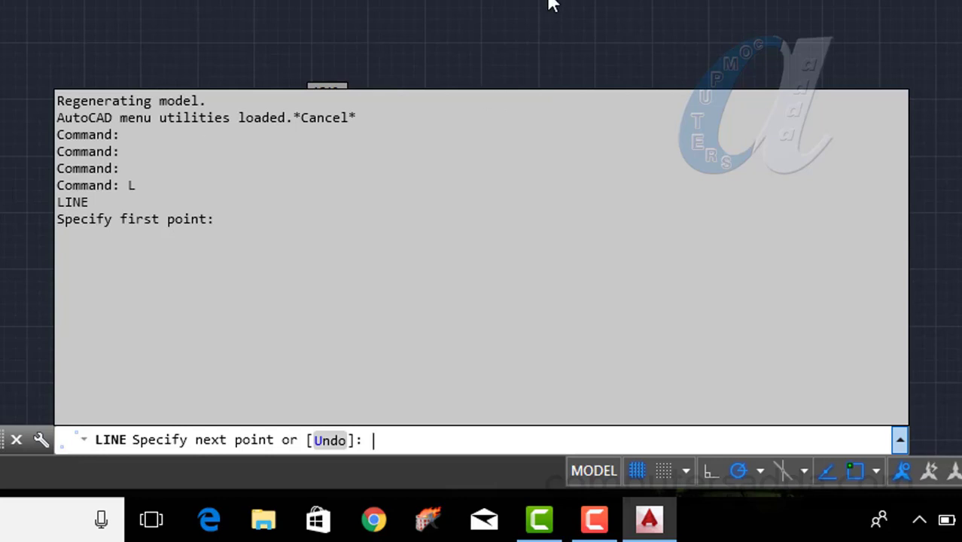
key(F2)
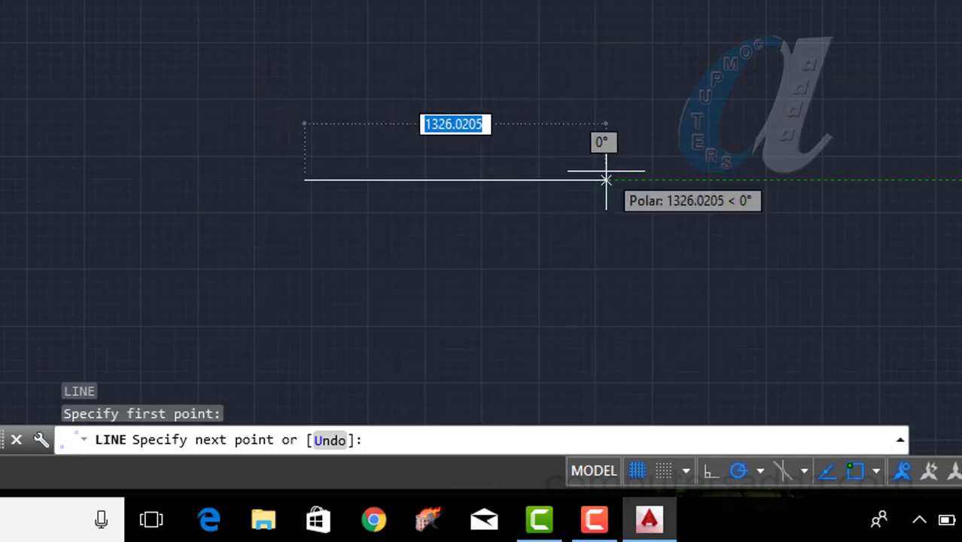
key(F2)
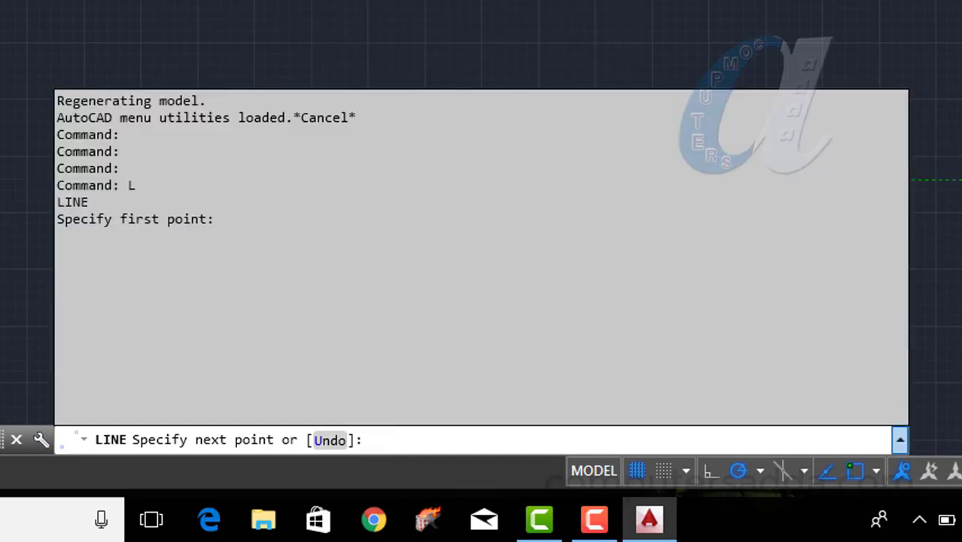